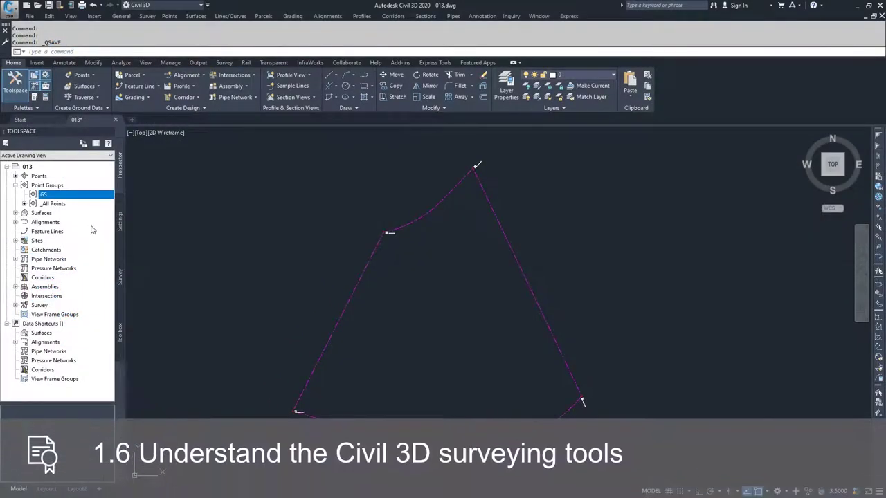
- Switch Toolspace to the Survey tab to list the survey databases and settings
left_click(120, 276)
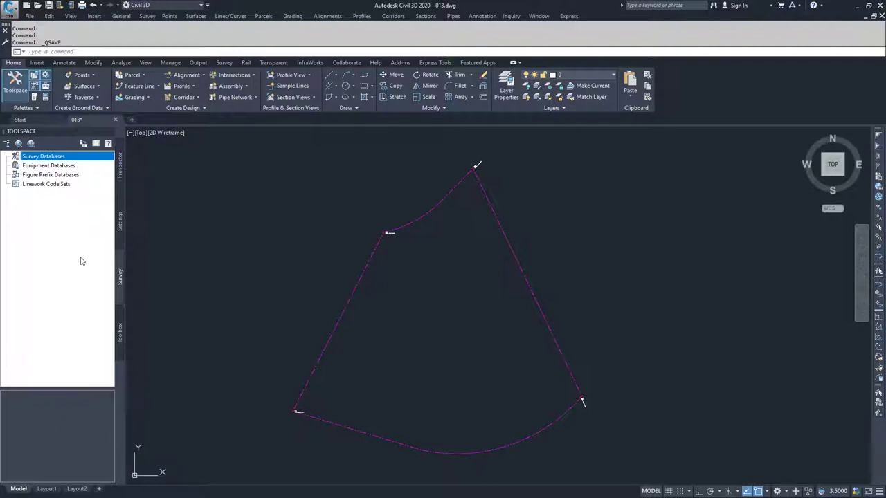
left_click(6, 144)
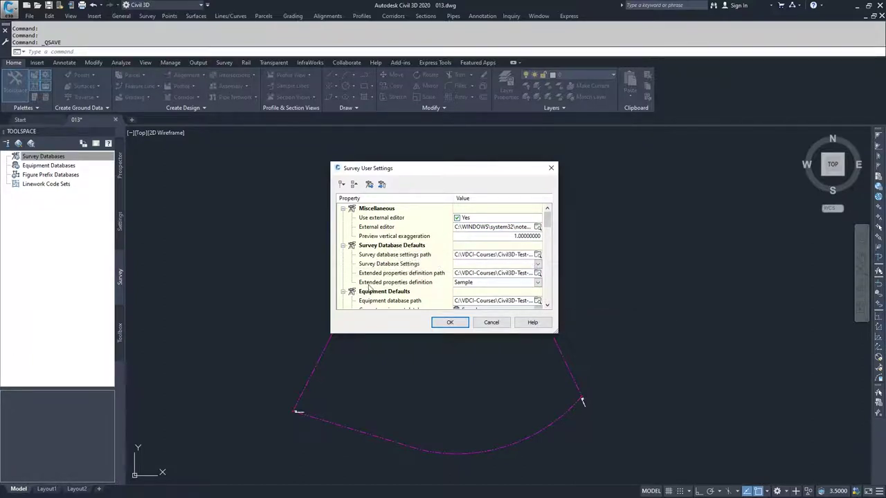
- Scroll through Survey User Settings, noting the Essentials linework and figure prefix defaults and the Sample equipment database
left_click(548, 307)
left_click(547, 307)
left_click(548, 307)
left_click(548, 307)
left_click(547, 307)
left_click(548, 306)
left_click(547, 307)
left_click(548, 306)
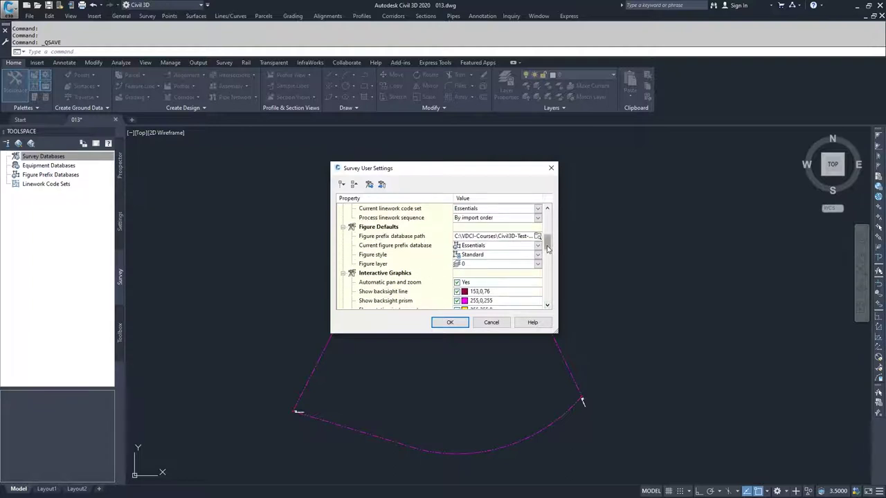
left_click_drag(548, 241, 546, 270)
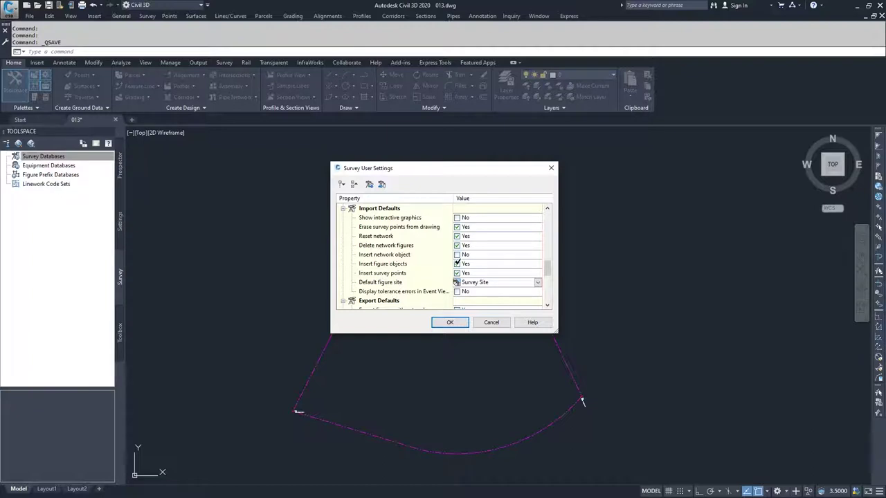
left_click_drag(548, 273, 547, 234)
scroll(547, 234, "up", 3)
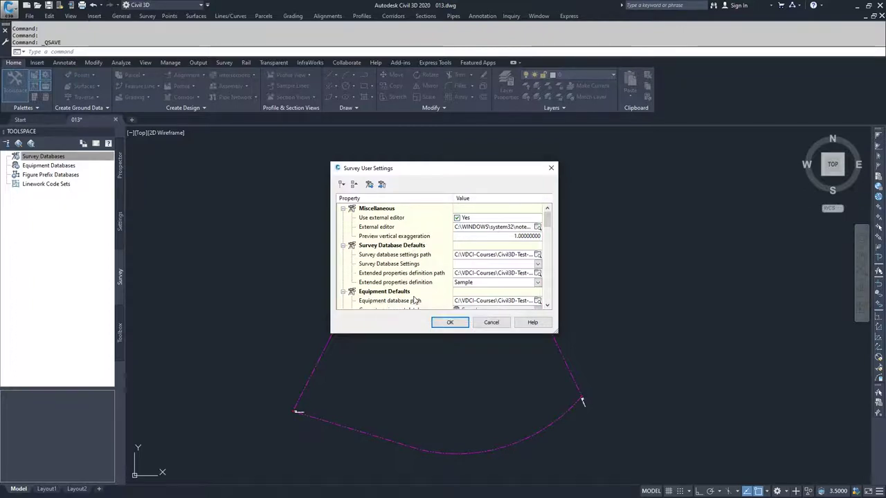
left_click_drag(548, 220, 546, 237)
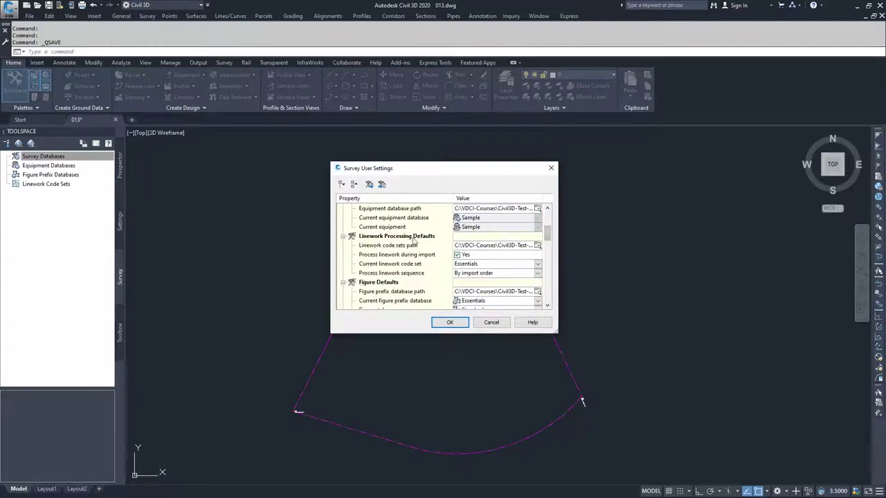
scroll(547, 236, "up", 3)
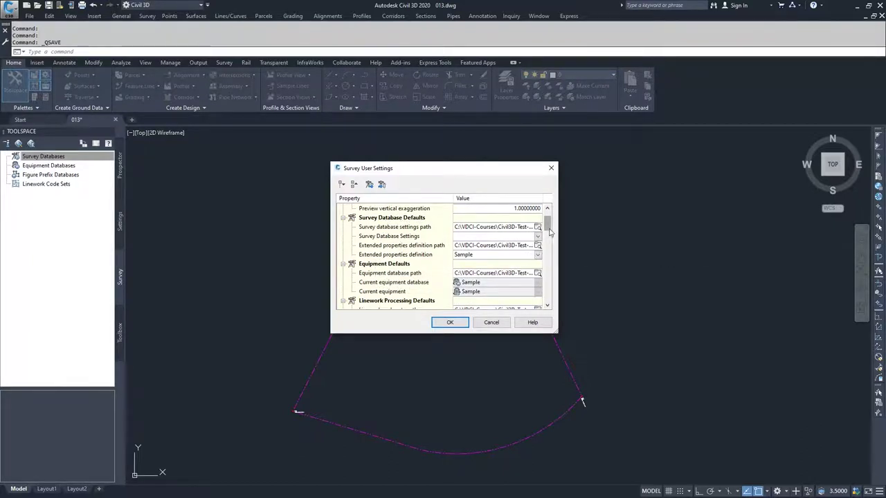
scroll(551, 244, "down", 3)
scroll(552, 246, "down", 1)
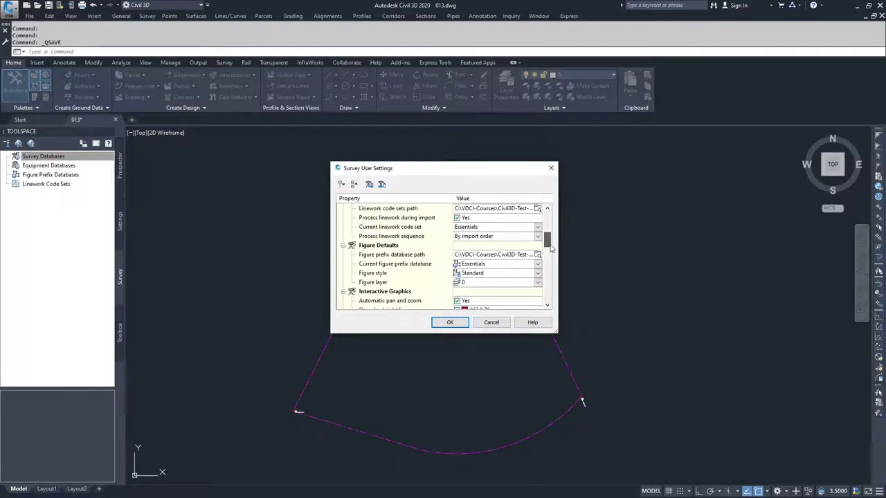
scroll(552, 245, "up", 5)
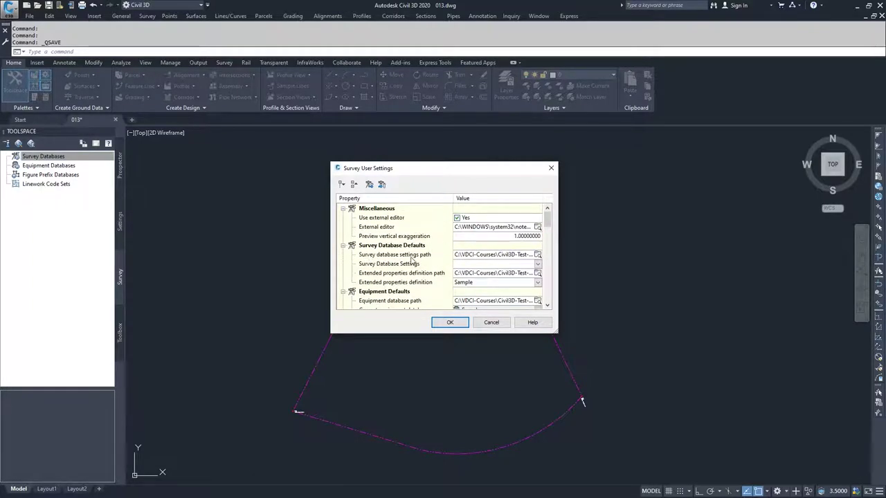
- Set the survey database settings path to Civil3D-Test-Prep\Datasets\Survey
left_click(537, 255)
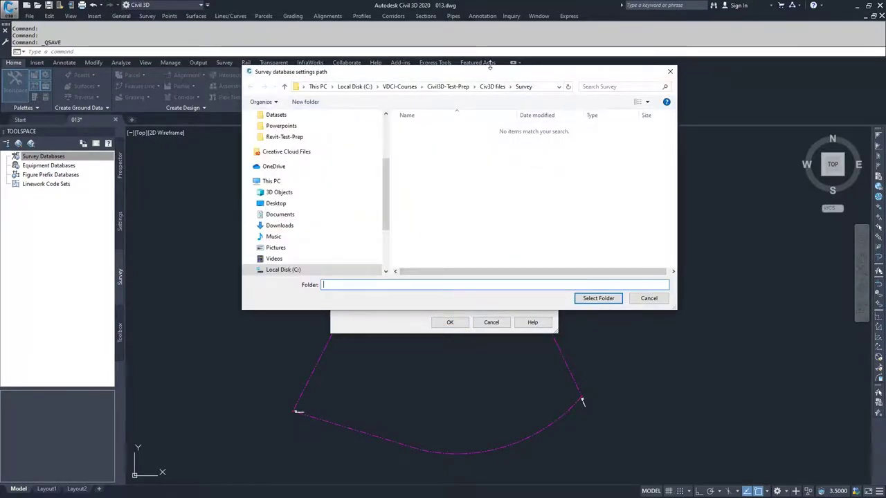
left_click_drag(448, 77, 474, 296)
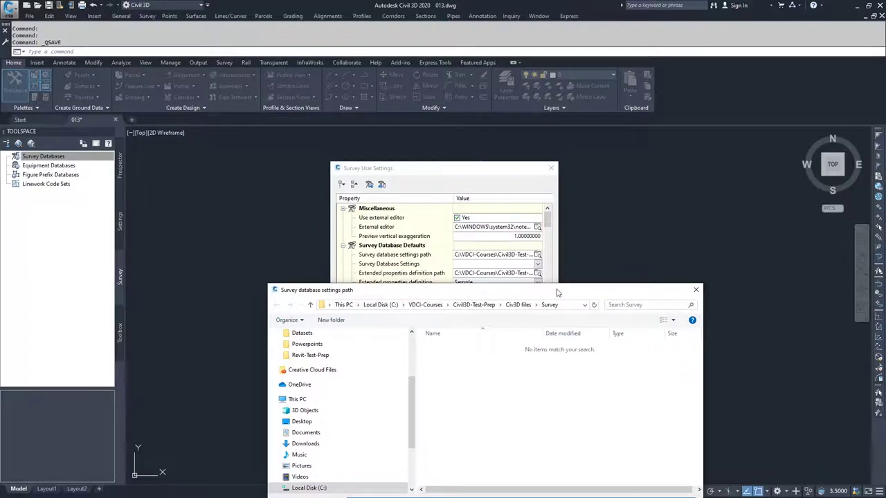
left_click_drag(553, 293, 553, 257)
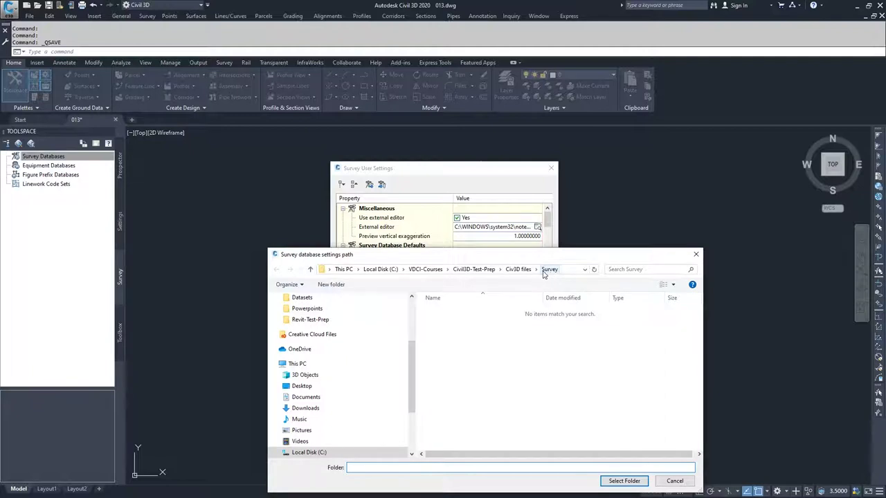
left_click(477, 269)
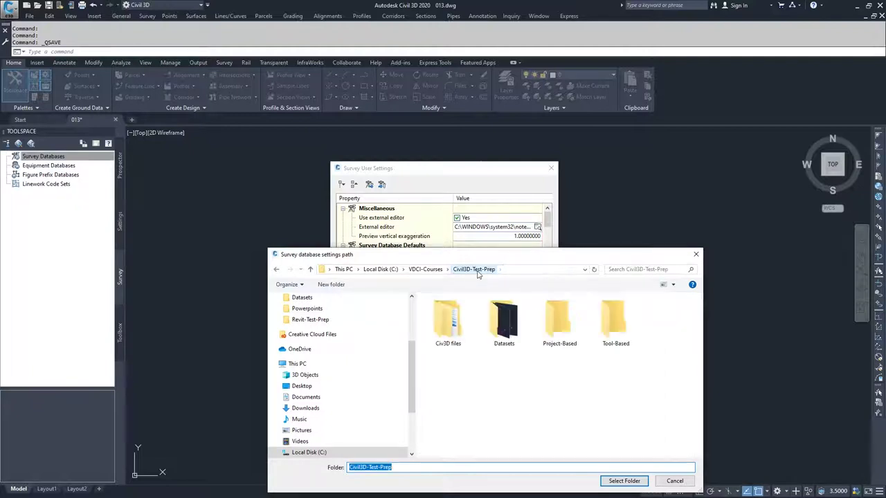
double_click(502, 323)
left_click(439, 315)
left_click(637, 482)
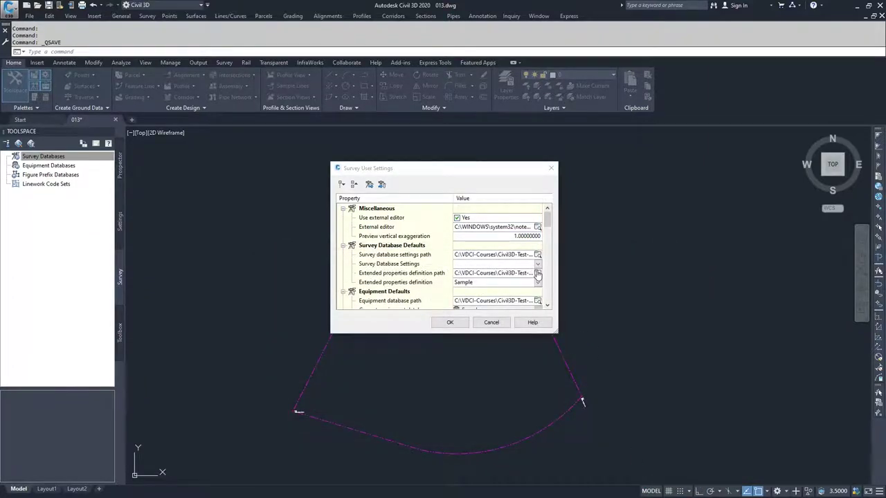
- Set the extended properties definition path to Datasets\Survey
left_click(538, 274)
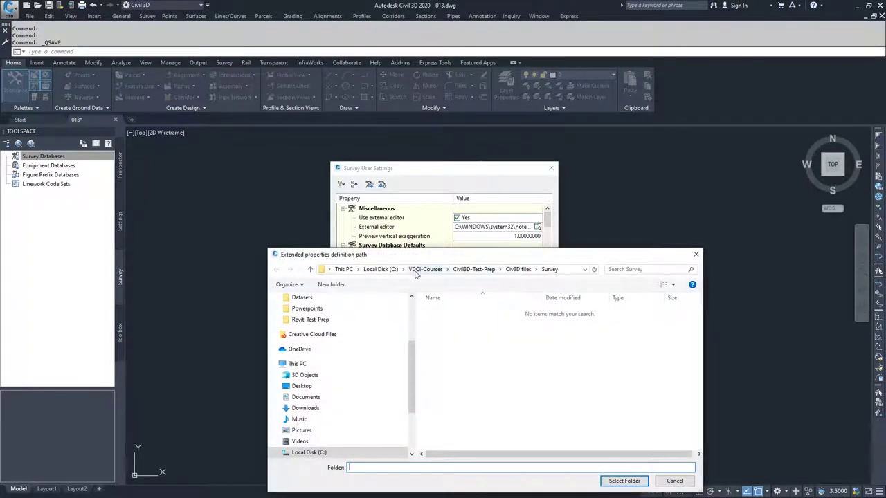
left_click(518, 269)
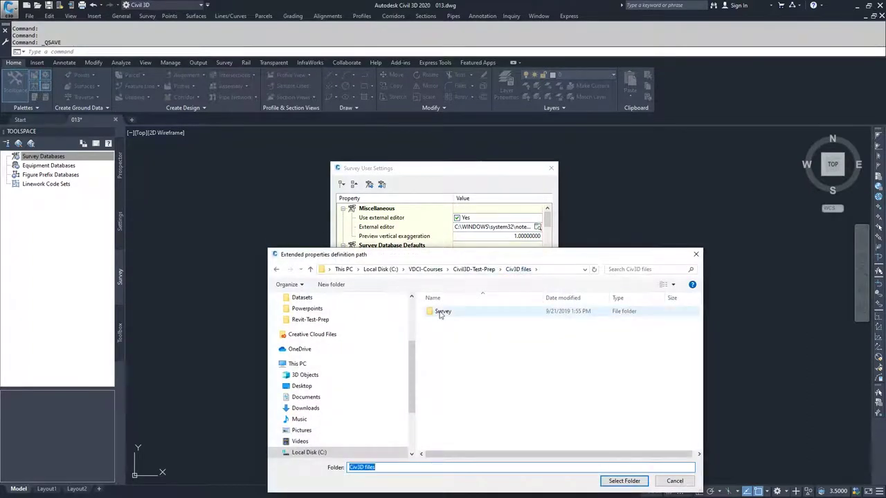
left_click(478, 269)
double_click(501, 319)
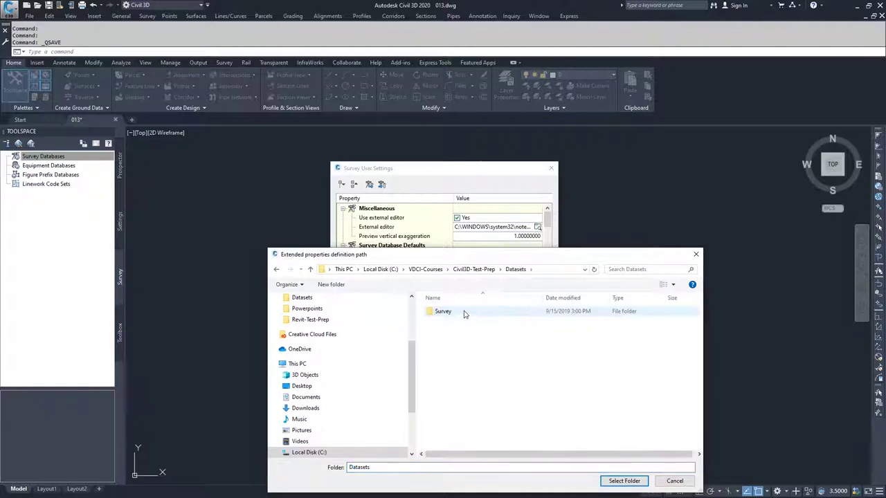
left_click(445, 313)
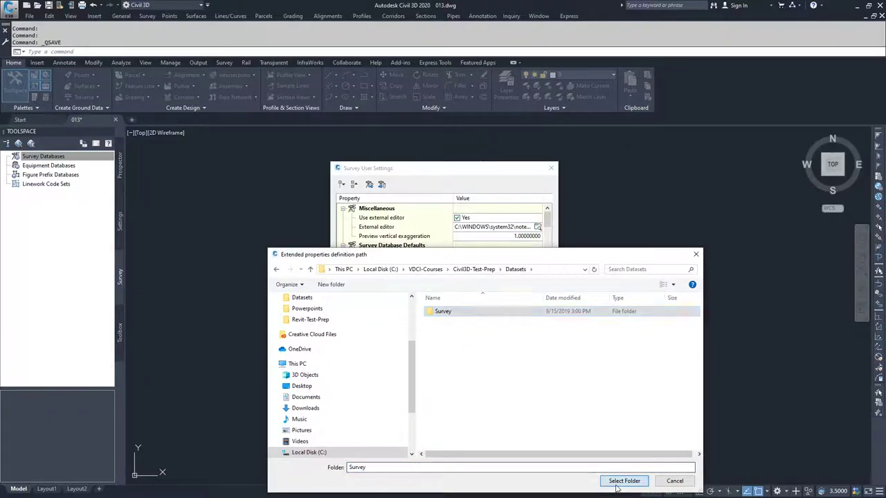
left_click(623, 481)
- Set the equipment database path to Datasets\Survey
left_click(538, 301)
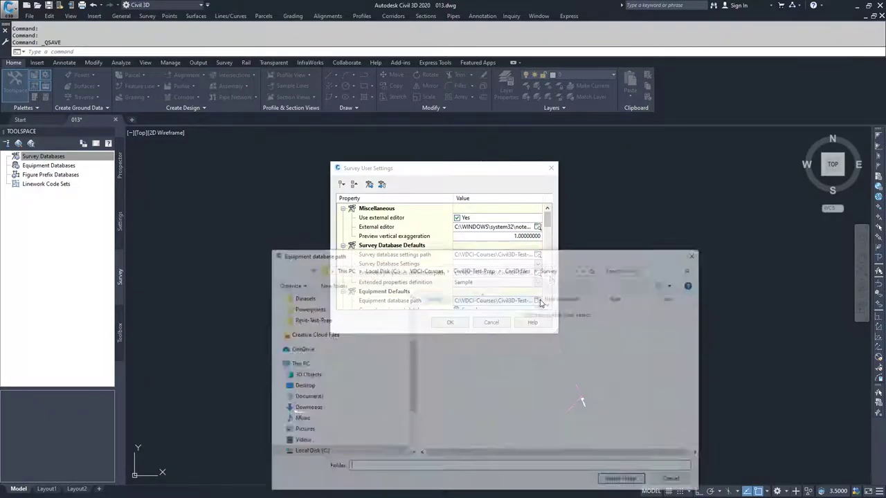
left_click(475, 269)
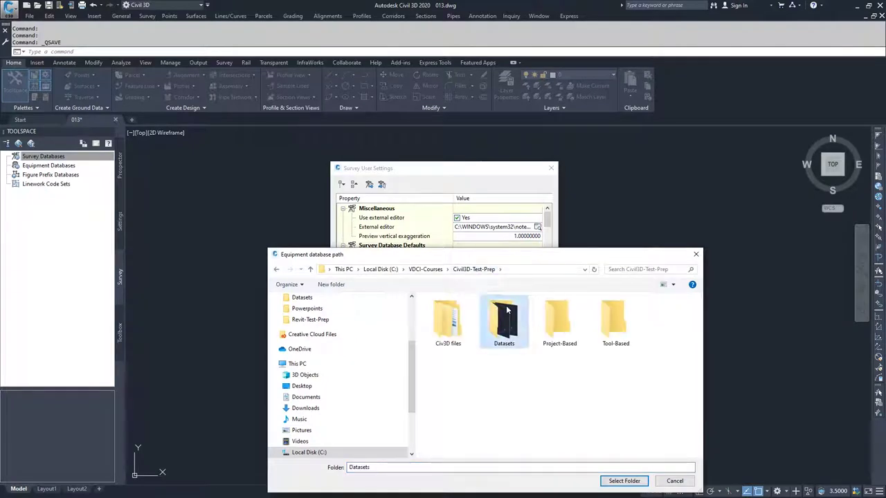
double_click(504, 320)
left_click(447, 313)
left_click(624, 481)
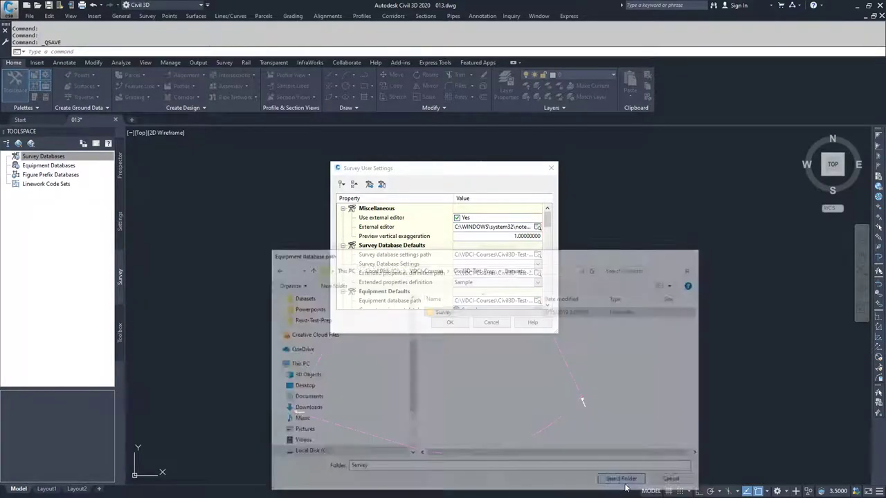
scroll(546, 305, "down", 2)
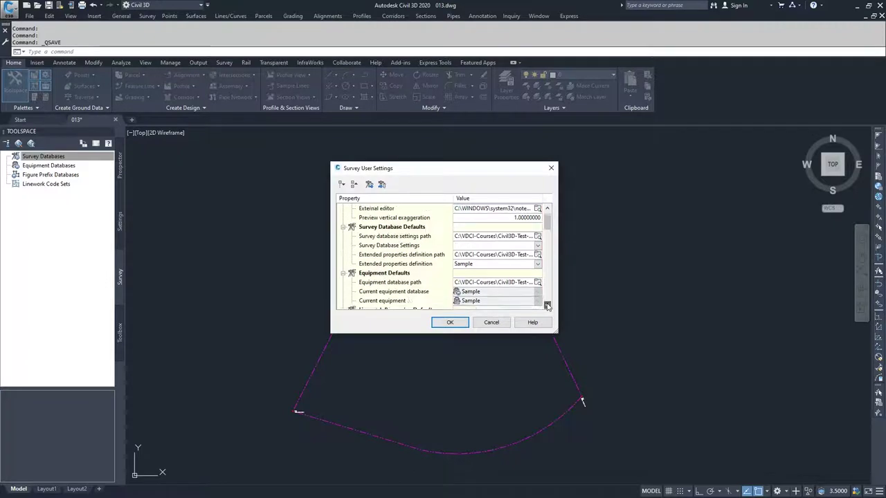
- Set the linework code sets path to Datasets\Survey
left_click(538, 291)
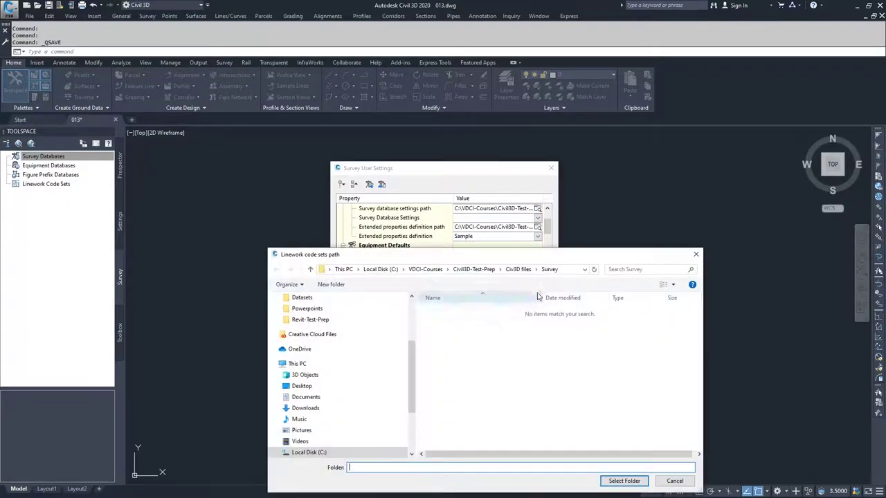
left_click(473, 269)
left_click(504, 315)
double_click(503, 315)
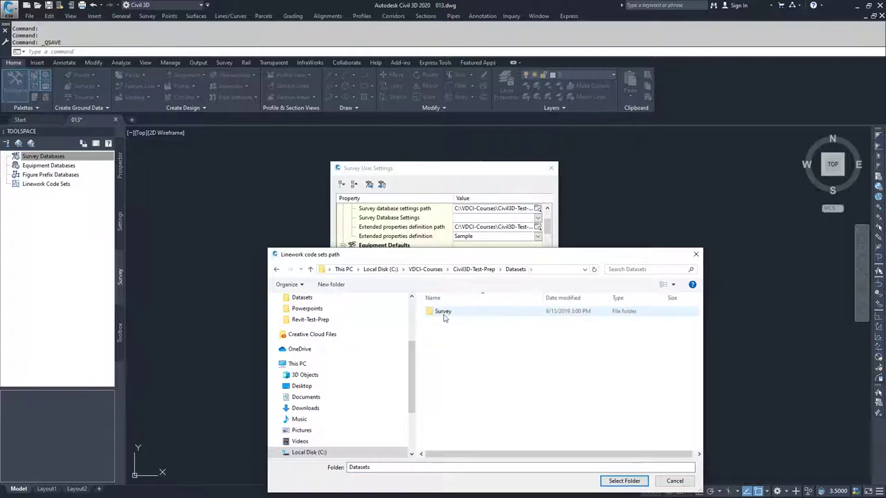
left_click(443, 312)
left_click(624, 480)
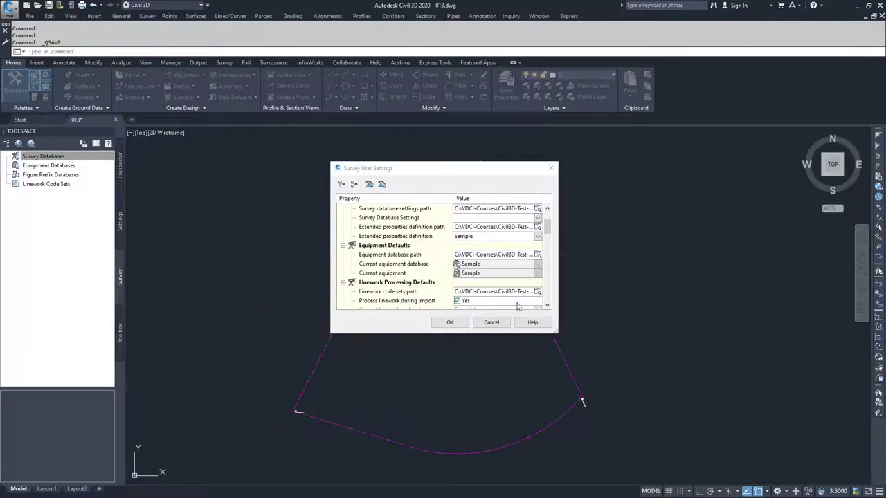
- Set the figure prefix database path to Datasets\Survey and apply the settings with OK
left_click(547, 305)
left_click(547, 305)
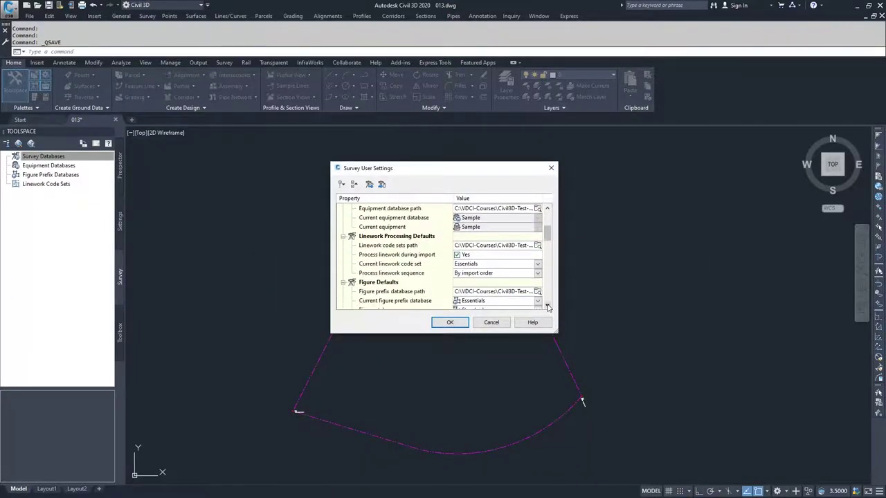
left_click(538, 291)
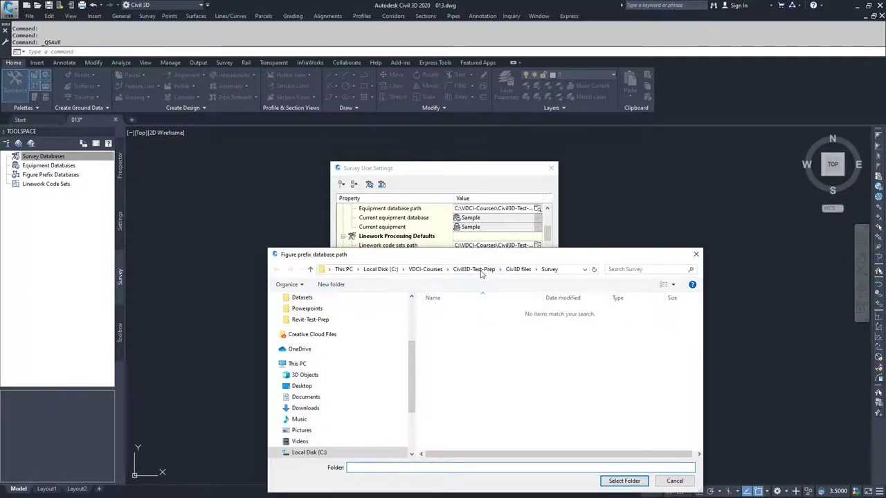
left_click(481, 270)
left_click(504, 322)
double_click(504, 321)
left_click(443, 311)
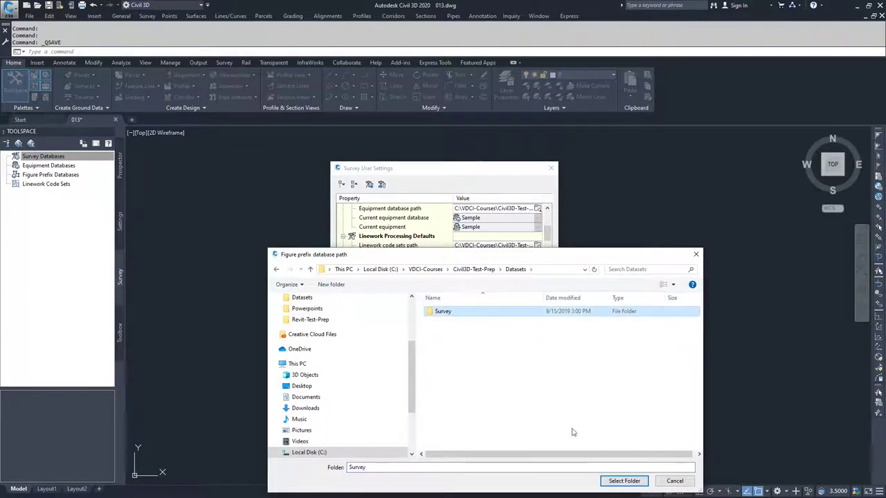
left_click(625, 481)
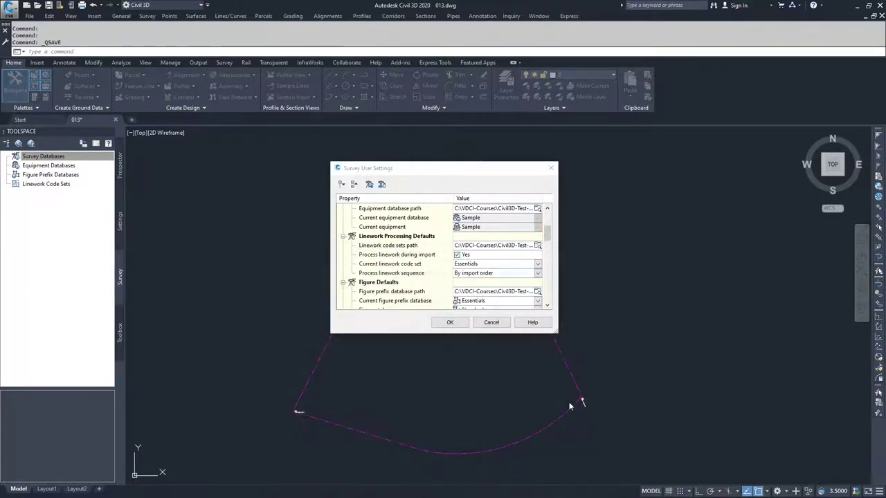
left_click(450, 323)
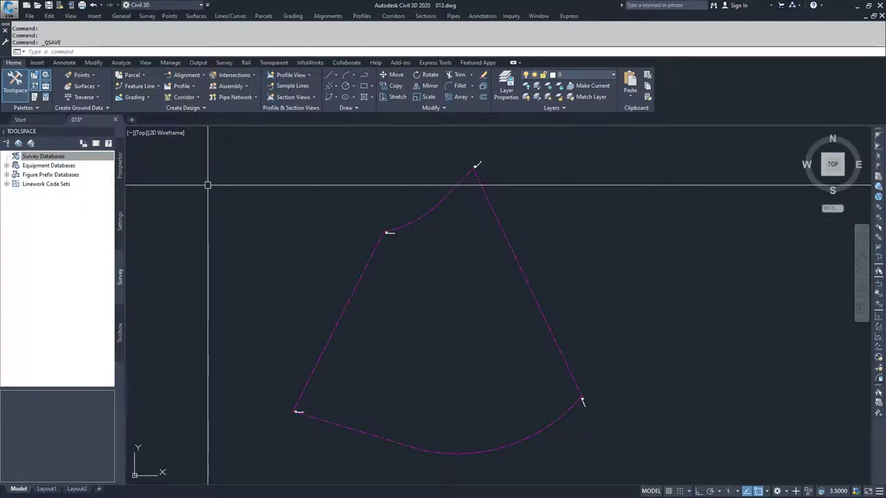
- Bring up the Survey Databases shortcut menu and choose Set working folder
right_click(43, 158)
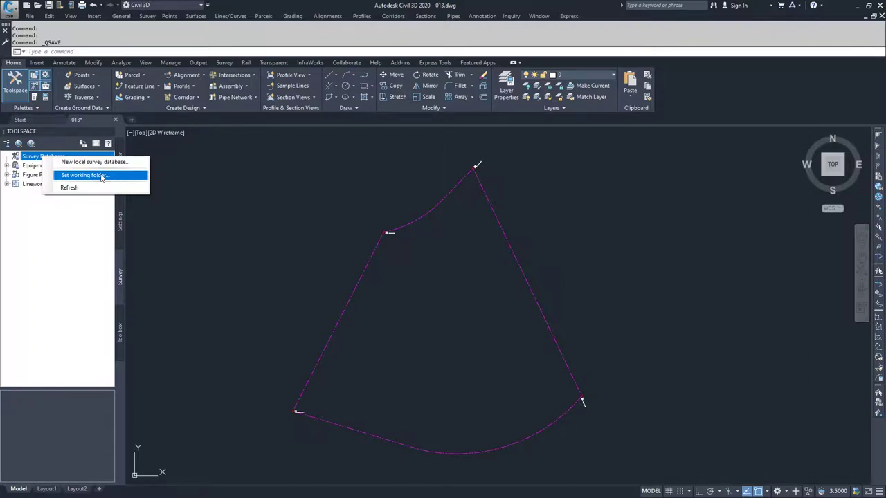
left_click(116, 178)
- Set the survey working folder to Civil3D-Test-Prep\Datasets
left_click_drag(391, 256, 345, 172)
double_click(468, 241)
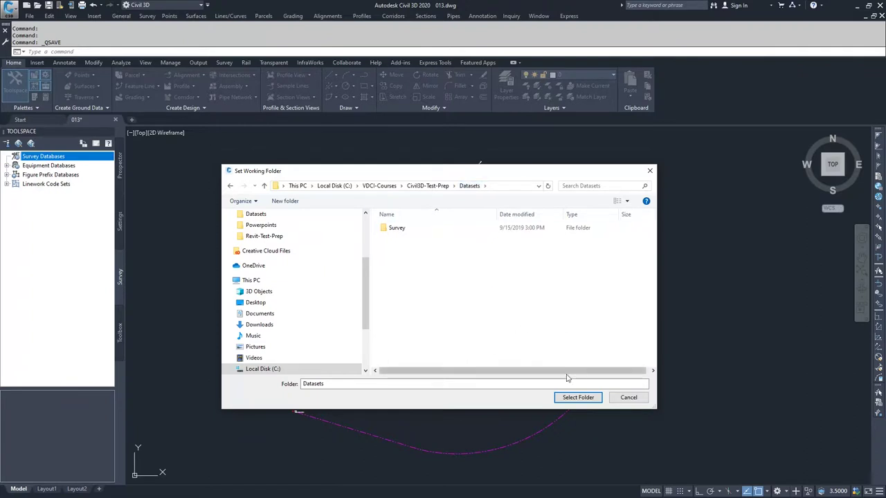
left_click(580, 399)
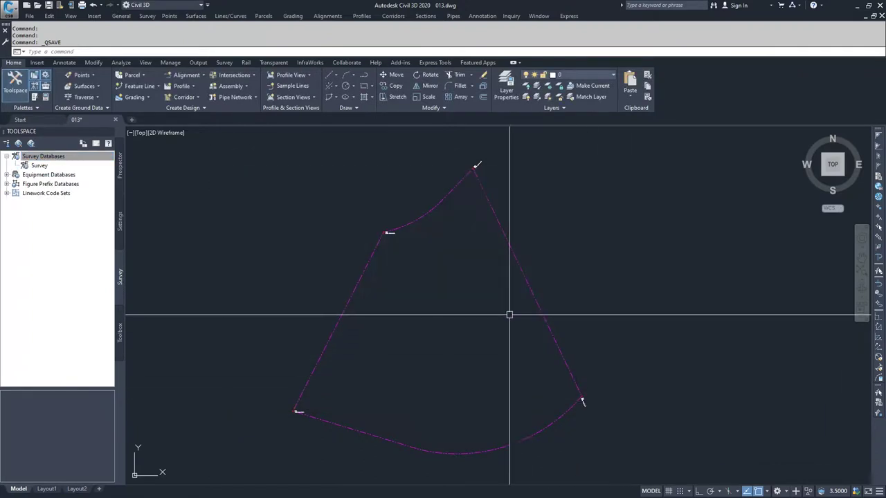